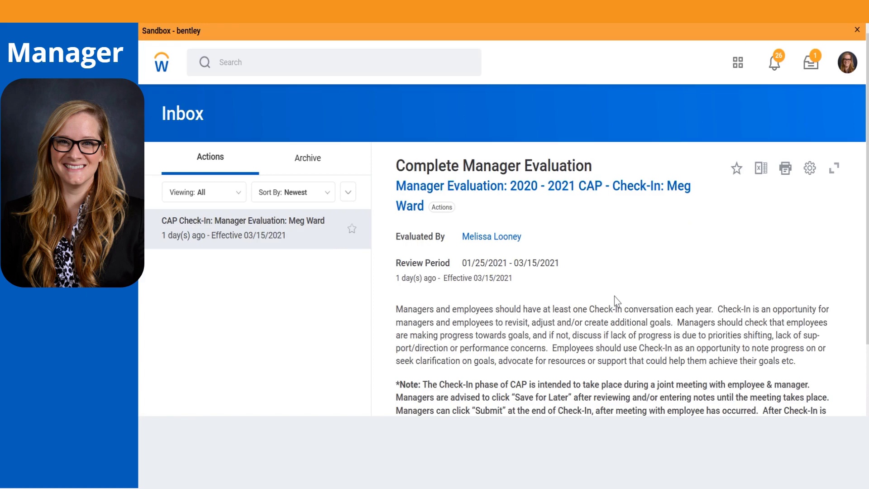
Step: Start the CAP Check-In manager evaluation from the inbox and review the instructions in its Goals section
{"action": "scroll", "coordinate": [616, 300], "scroll_direction": "down", "scroll_amount": 3}
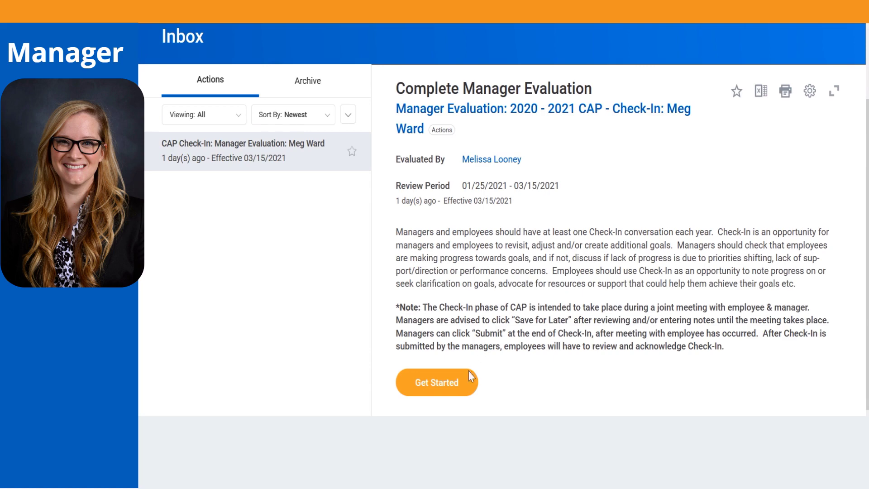
{"action": "left_click", "coordinate": [453, 384]}
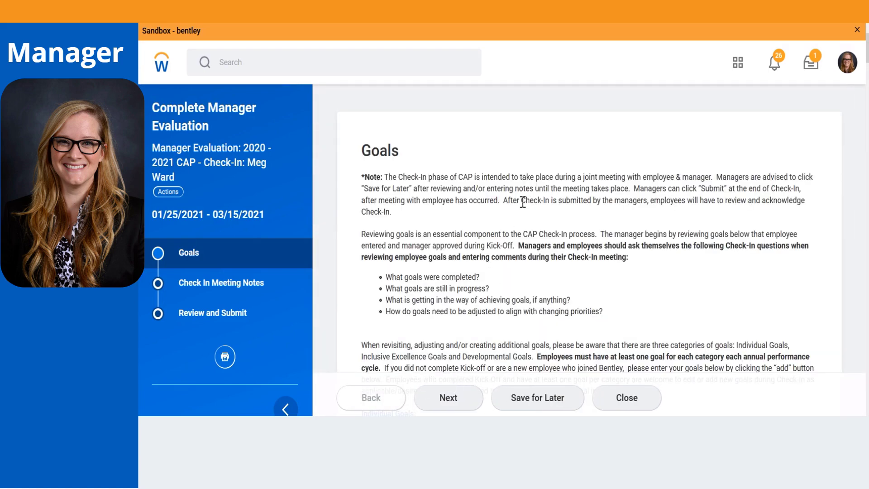
{"action": "scroll", "coordinate": [523, 202], "scroll_direction": "down", "scroll_amount": 2}
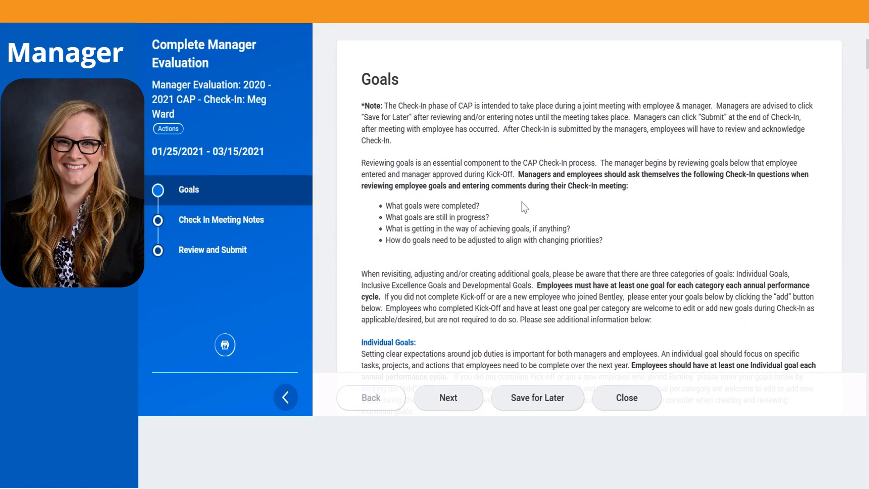
{"action": "scroll", "coordinate": [524, 207], "scroll_direction": "down", "scroll_amount": 2}
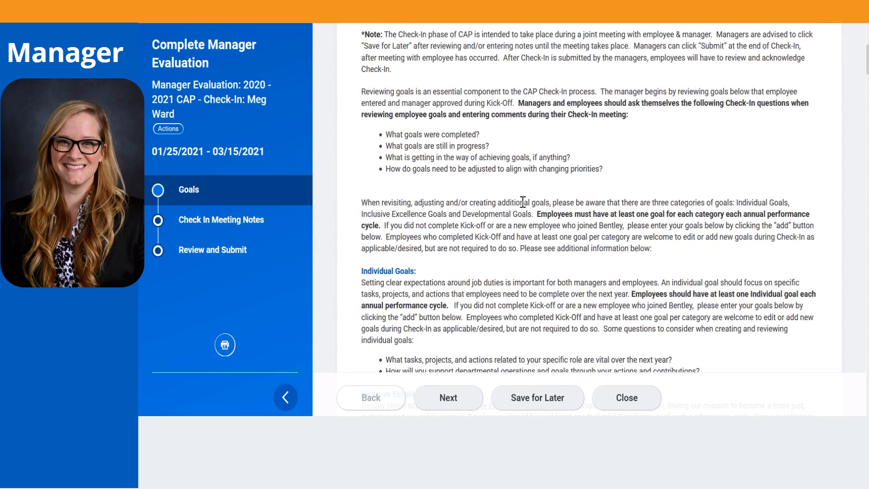
{"action": "scroll", "coordinate": [522, 203], "scroll_direction": "up", "scroll_amount": 2}
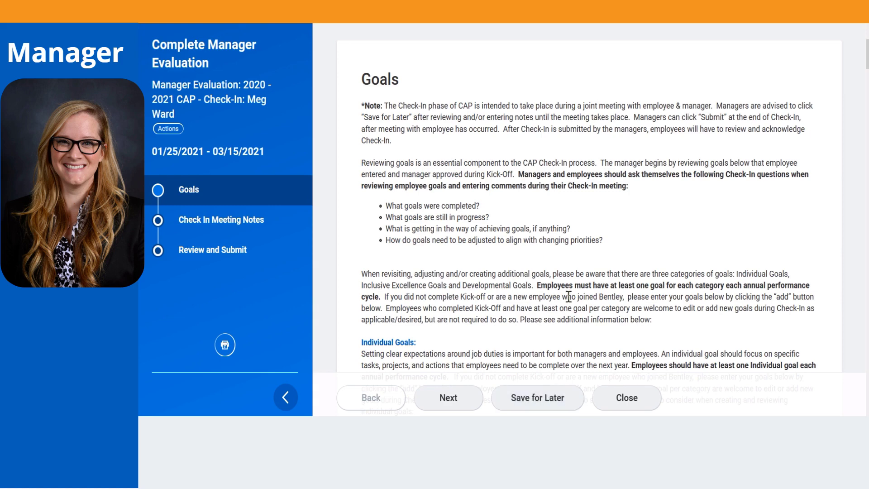
{"action": "scroll", "coordinate": [569, 296], "scroll_direction": "down", "scroll_amount": 6}
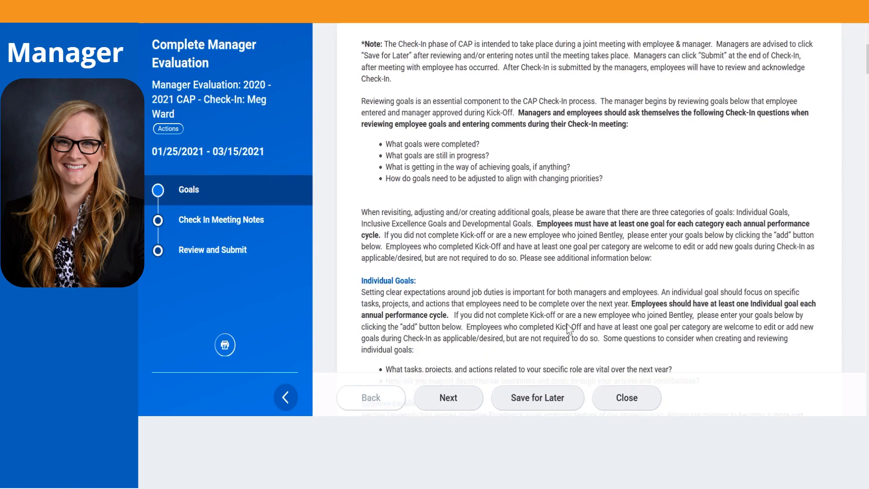
{"action": "scroll", "coordinate": [569, 308], "scroll_direction": "down", "scroll_amount": 7}
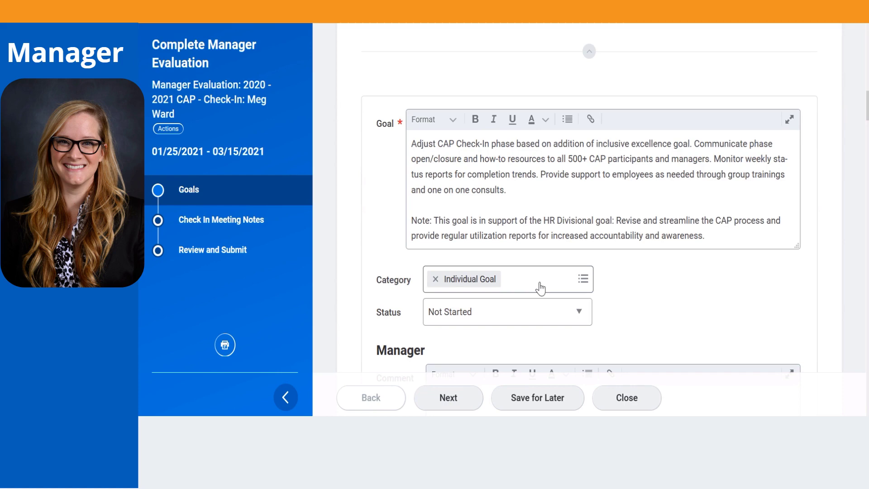
Step: Edit the end of the first goal's description so that it reads "awar edits can be made"
{"action": "scroll", "coordinate": [539, 285], "scroll_direction": "down", "scroll_amount": 3}
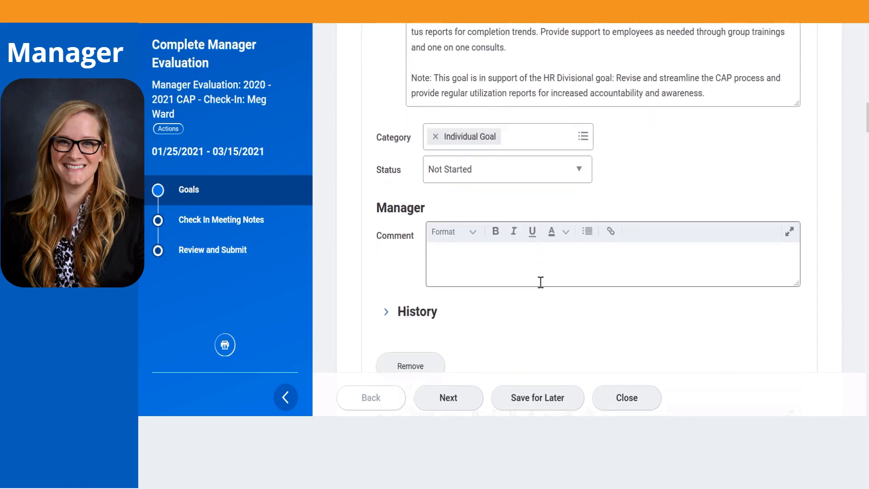
{"action": "scroll", "coordinate": [539, 285], "scroll_direction": "up", "scroll_amount": 3}
{"action": "left_click", "coordinate": [736, 243]}
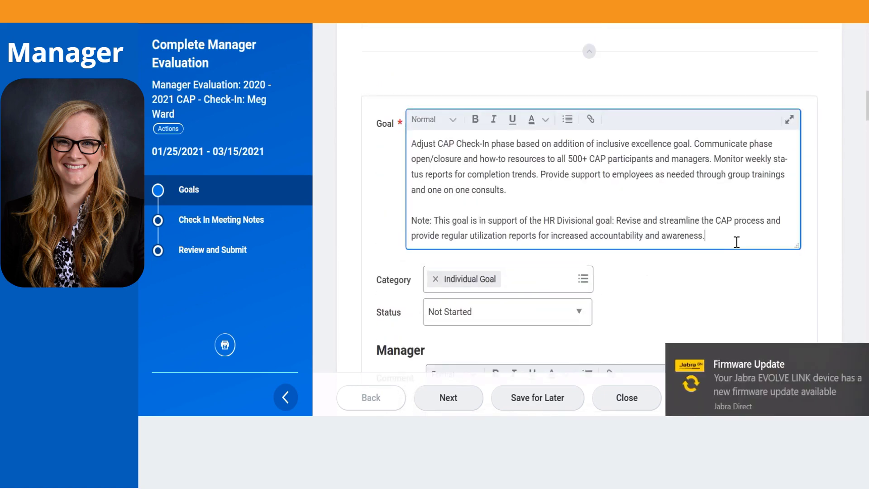
{"action": "key", "text": "BackSpace"}
{"action": "key", "text": "BackSpace"}
{"action": "key", "text": "BackSpace"}
{"action": "key", "text": "BackSpace"}
{"action": "key", "text": "BackSpace"}
{"action": "key", "text": "BackSpace"}
{"action": "type", "text": "edits"}
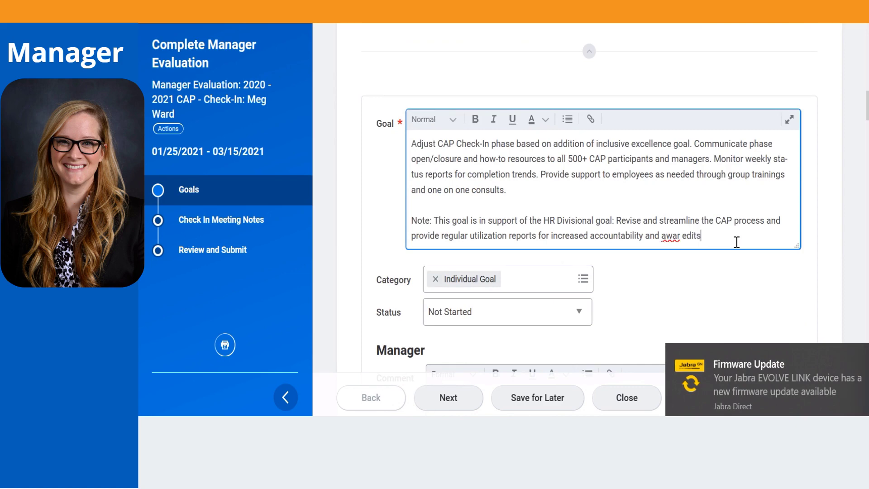
{"action": "type", "text": " can be made"}
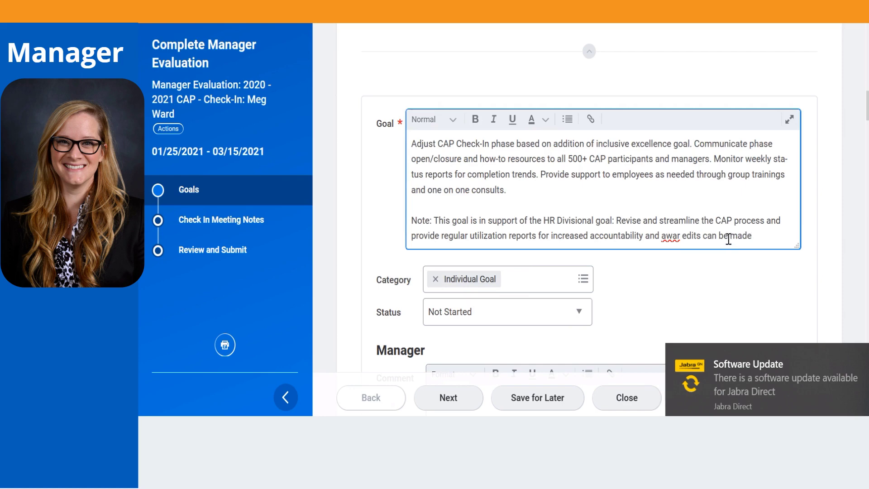
Step: Add a new goal after the existing ones with the description "New goals here"
{"action": "scroll", "coordinate": [727, 239], "scroll_direction": "down", "scroll_amount": 1}
{"action": "scroll", "coordinate": [729, 241], "scroll_direction": "down", "scroll_amount": 1}
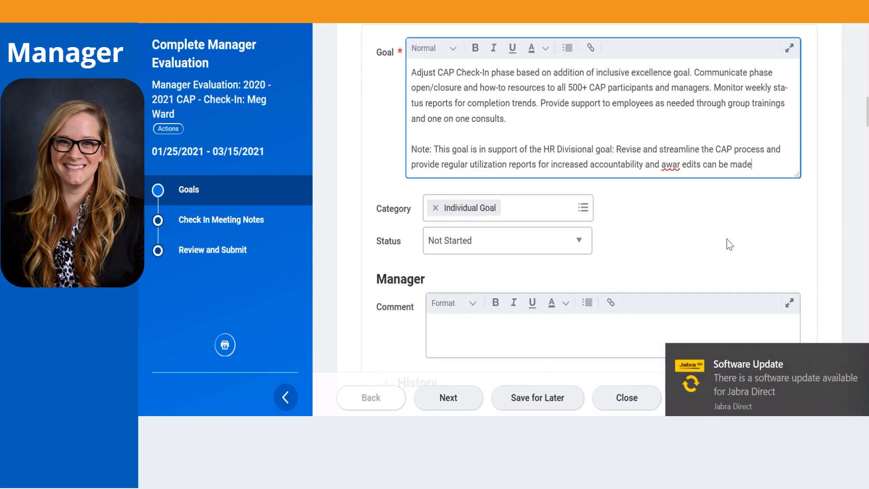
{"action": "scroll", "coordinate": [730, 244], "scroll_direction": "down", "scroll_amount": 4}
{"action": "scroll", "coordinate": [729, 244], "scroll_direction": "down", "scroll_amount": 20}
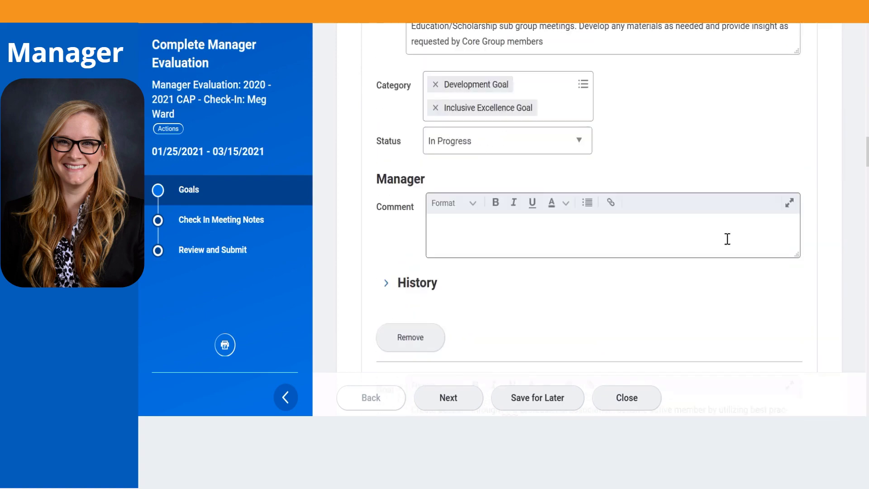
{"action": "scroll", "coordinate": [729, 244], "scroll_direction": "down", "scroll_amount": 20}
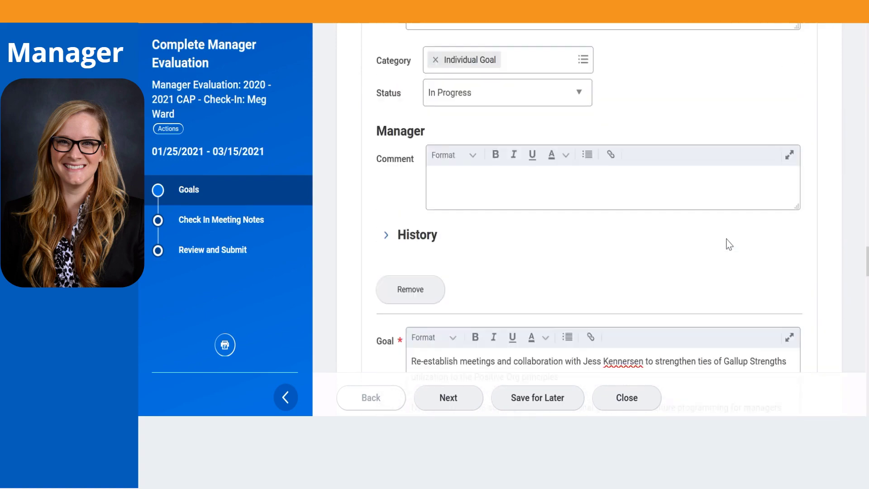
{"action": "scroll", "coordinate": [729, 244], "scroll_direction": "down", "scroll_amount": 15}
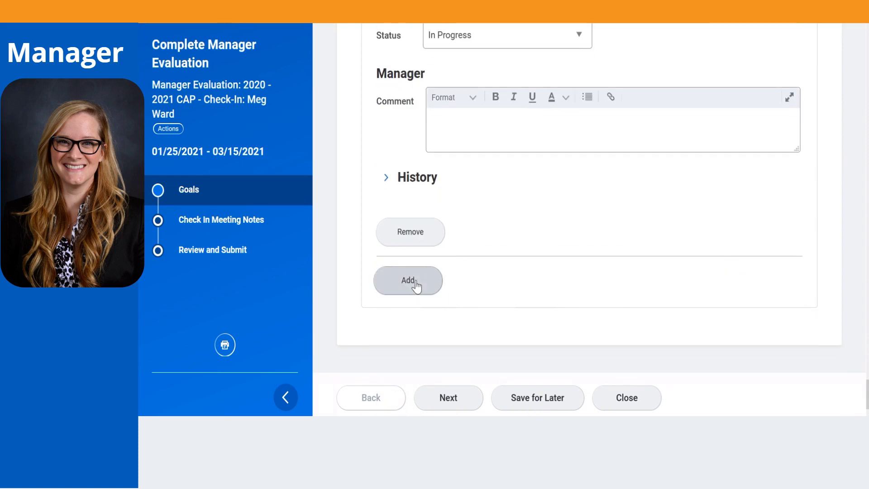
{"action": "left_click", "coordinate": [414, 283]}
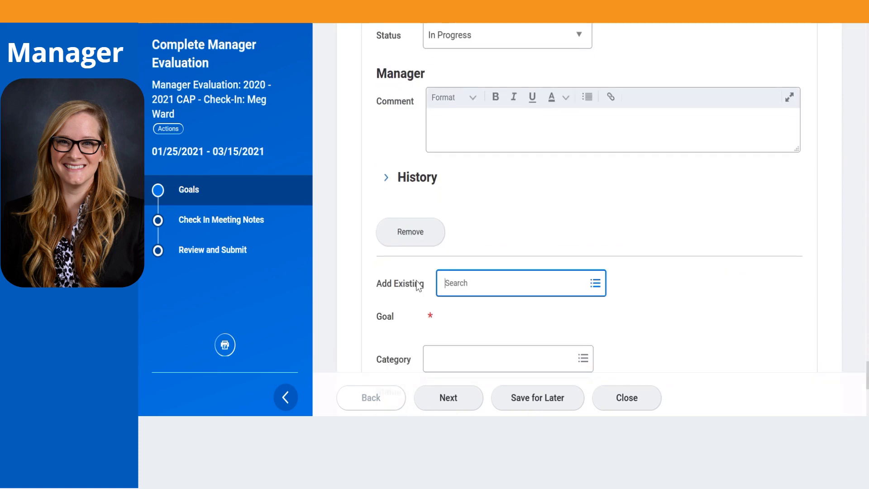
{"action": "left_click", "coordinate": [475, 210]}
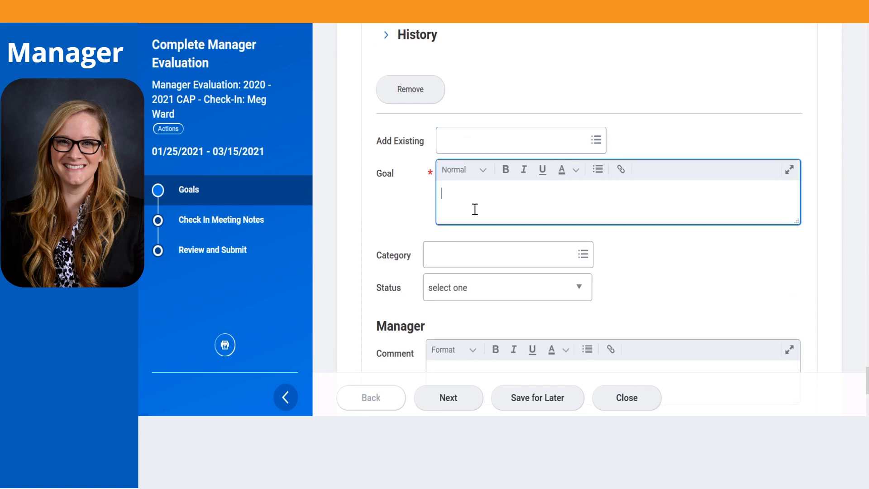
{"action": "type", "text": "New goals here"}
{"action": "scroll", "coordinate": [670, 287], "scroll_direction": "down", "scroll_amount": 2}
{"action": "scroll", "coordinate": [670, 283], "scroll_direction": "down", "scroll_amount": 2}
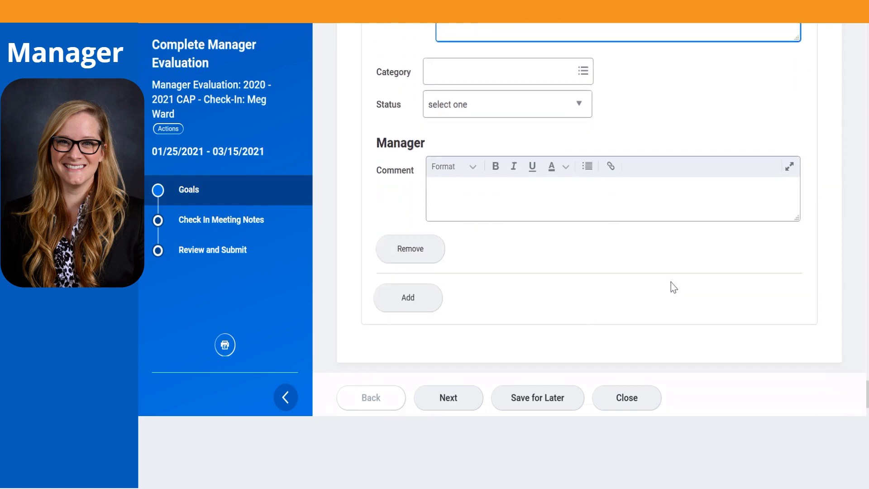
Step: Continue to the Check In Meeting Notes section and review its questions for the manager
{"action": "left_click", "coordinate": [458, 401]}
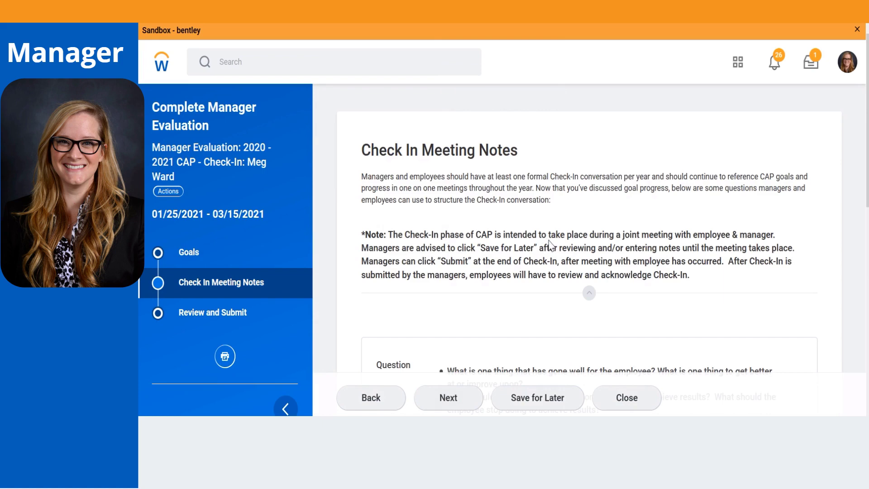
{"action": "scroll", "coordinate": [550, 245], "scroll_direction": "down", "scroll_amount": 2}
{"action": "scroll", "coordinate": [551, 245], "scroll_direction": "down", "scroll_amount": 1}
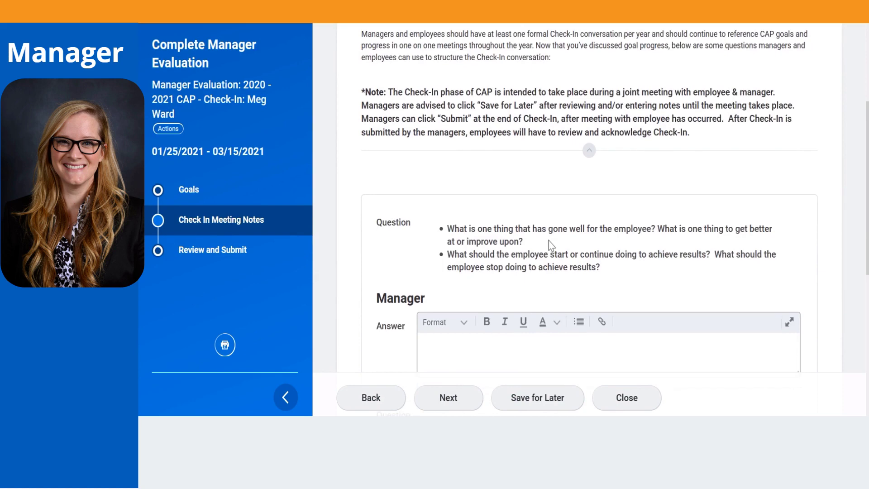
{"action": "scroll", "coordinate": [551, 245], "scroll_direction": "down", "scroll_amount": 3}
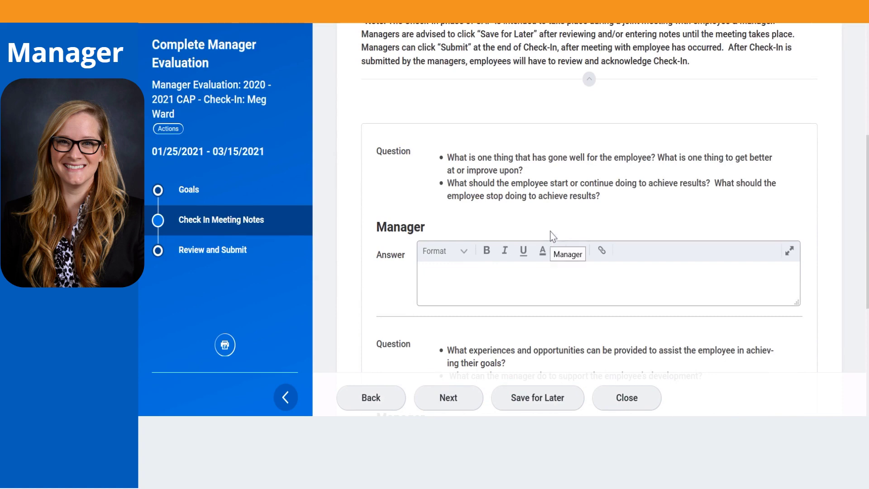
{"action": "scroll", "coordinate": [553, 236], "scroll_direction": "down", "scroll_amount": 2}
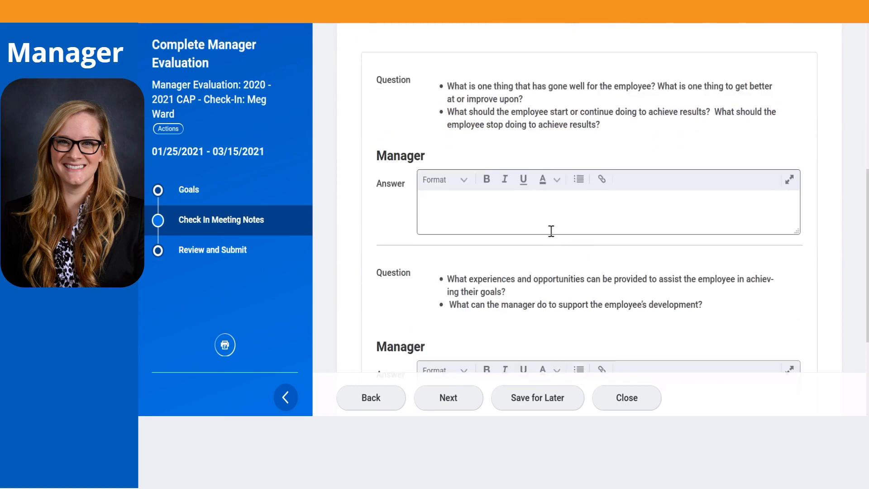
{"action": "scroll", "coordinate": [551, 228], "scroll_direction": "down", "scroll_amount": 2}
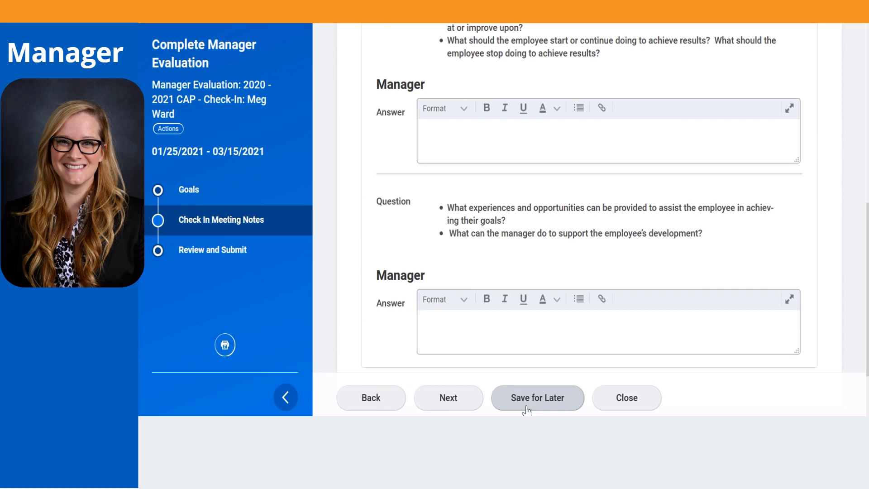
Step: Answer the first check-in question with a short note starting "After meeting wit", followed by the employee's first name and an ellipsis
{"action": "left_click", "coordinate": [533, 154]}
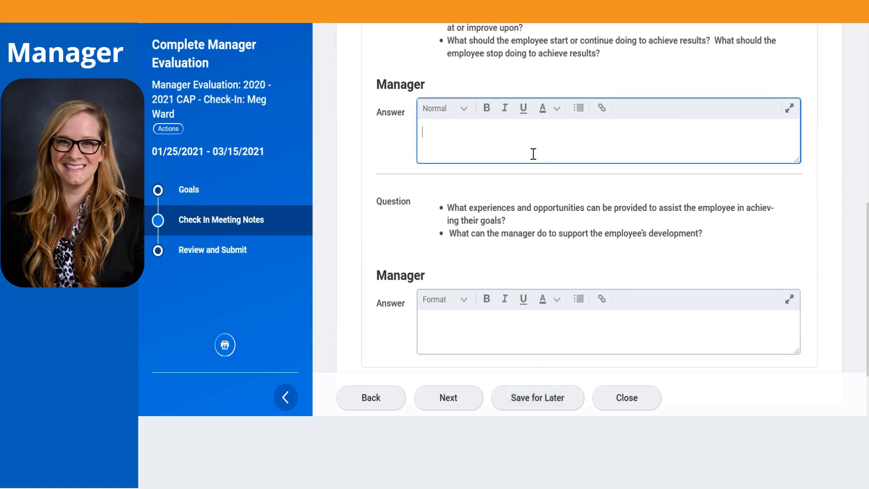
{"action": "type", "text": "After meetin"}
{"action": "type", "text": "g wi"}
{"action": "key", "text": "BackSpace"}
{"action": "type", "text": "u"}
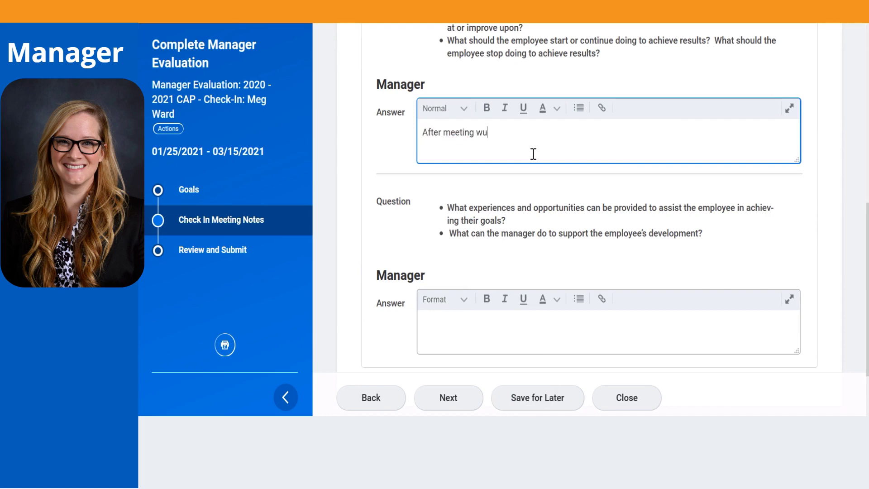
{"action": "key", "text": "BackSpace"}
{"action": "type", "text": "it MEg"}
{"action": "key", "text": "BackSpace"}
{"action": "key", "text": "BackSpace"}
{"action": "type", "text": "eg..."}
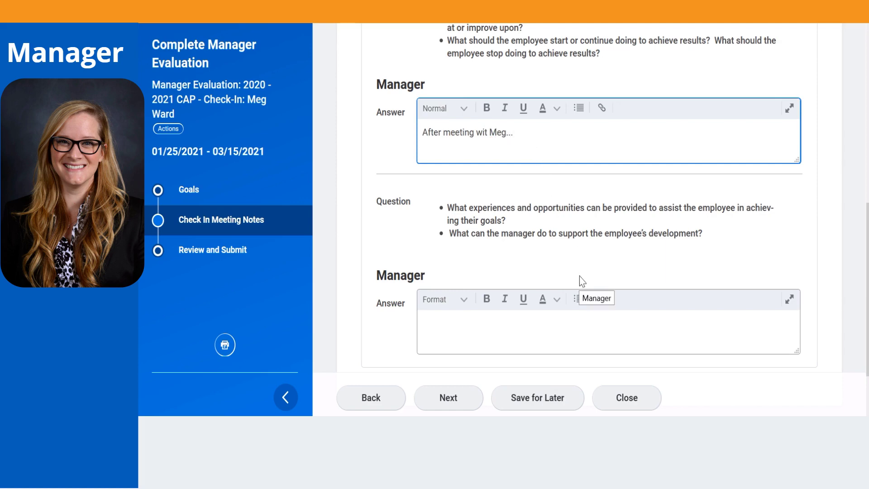
Step: Proceed to Review and Submit, look over the goals summary, and submit the manager evaluation
{"action": "left_click", "coordinate": [450, 397]}
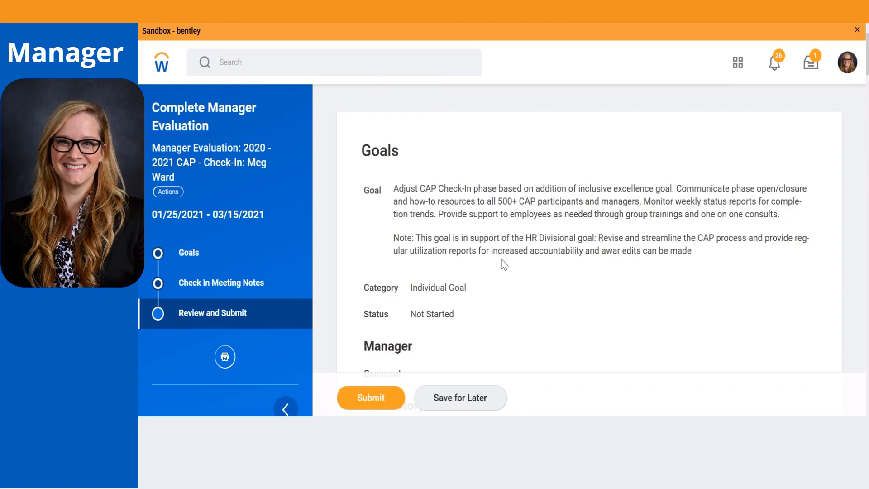
{"action": "scroll", "coordinate": [504, 264], "scroll_direction": "down", "scroll_amount": 6}
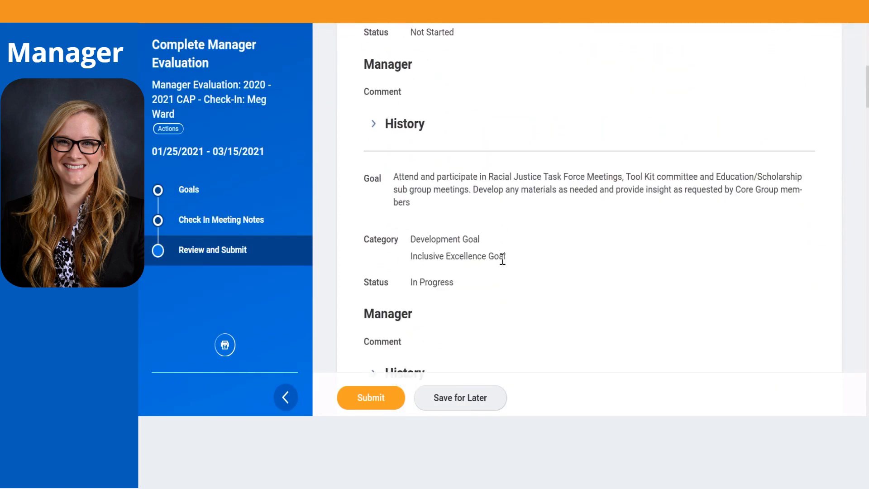
{"action": "scroll", "coordinate": [503, 261], "scroll_direction": "down", "scroll_amount": 3}
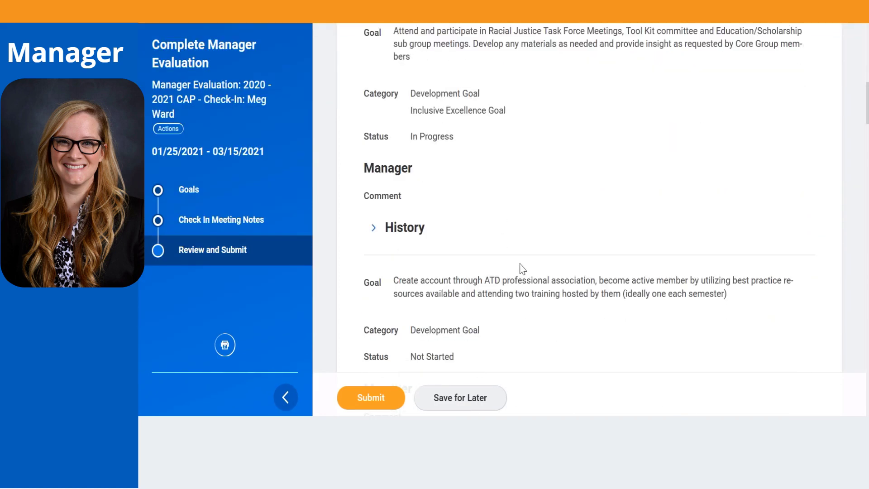
{"action": "left_click", "coordinate": [379, 409]}
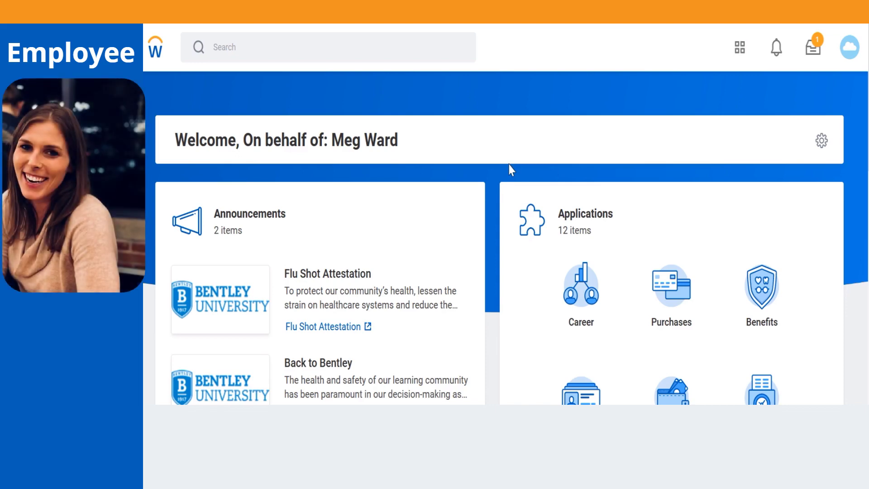
Step: Open the CAP Check-In Employee Acknowledgement task from the employee's inbox, start it, and review the goals on its Summary page
{"action": "scroll", "coordinate": [509, 165], "scroll_direction": "down", "scroll_amount": 7}
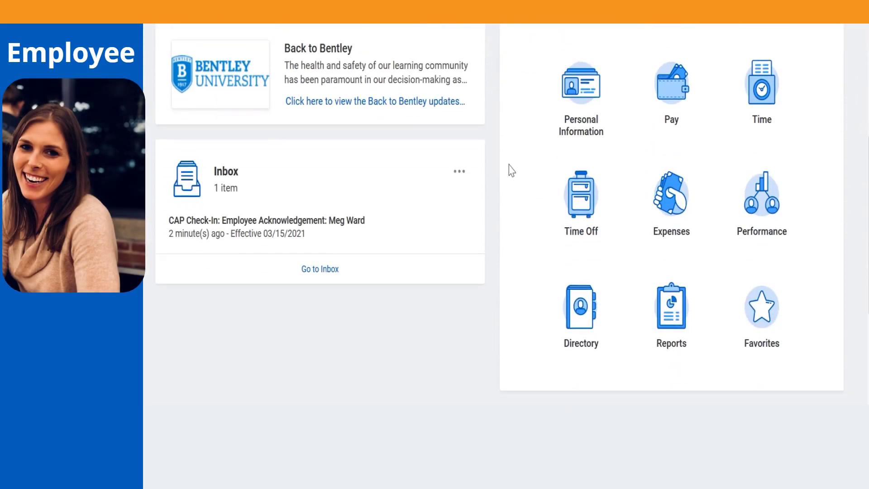
{"action": "left_click", "coordinate": [252, 240]}
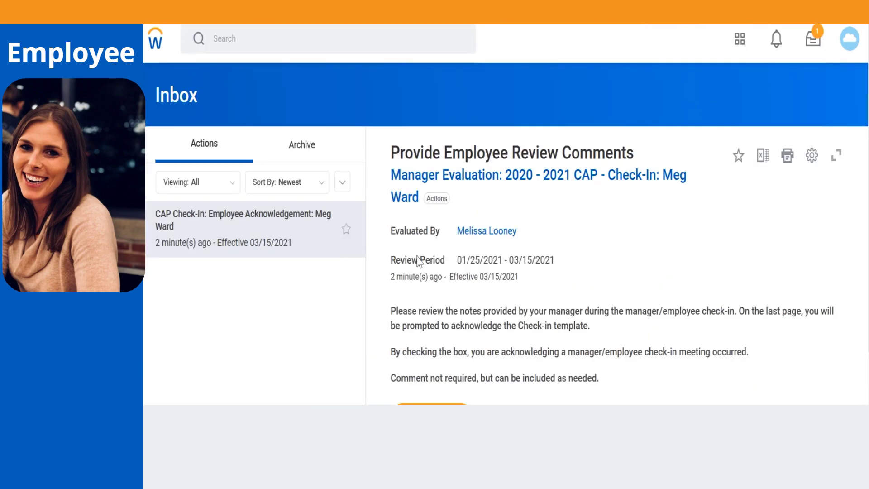
{"action": "scroll", "coordinate": [462, 273], "scroll_direction": "down", "scroll_amount": 1}
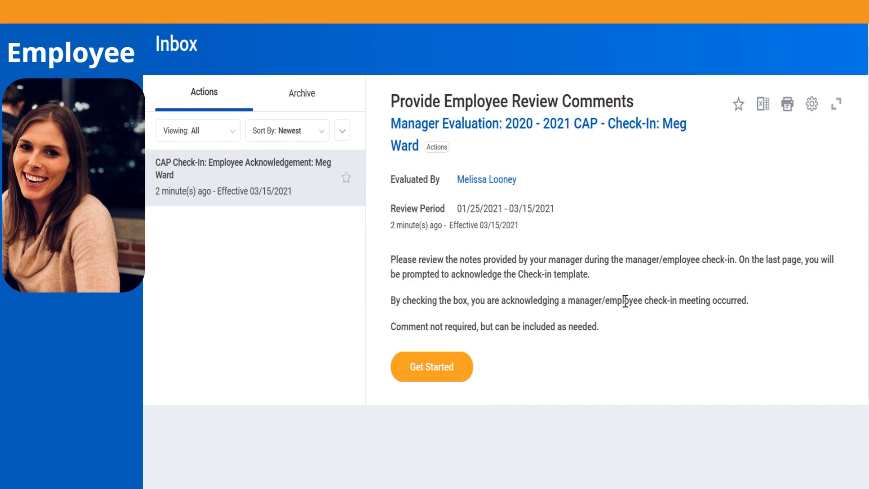
{"action": "left_click", "coordinate": [430, 377]}
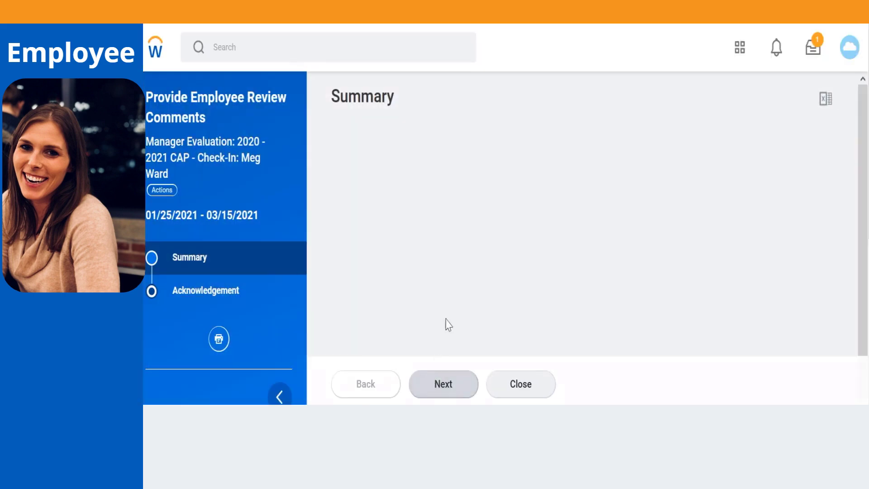
{"action": "scroll", "coordinate": [519, 237], "scroll_direction": "down", "scroll_amount": 5}
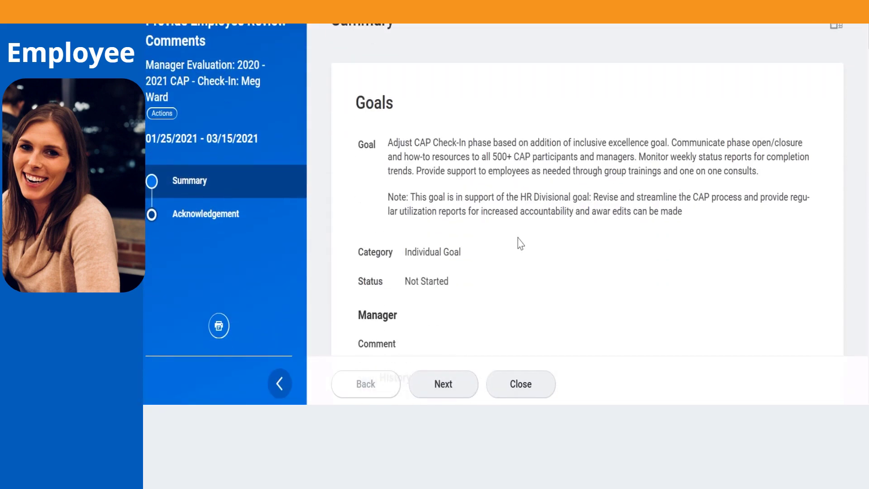
Step: Review the remaining goals, the check-in questions and the manager's answers through the end of the Summary page
{"action": "scroll", "coordinate": [521, 243], "scroll_direction": "down", "scroll_amount": 5}
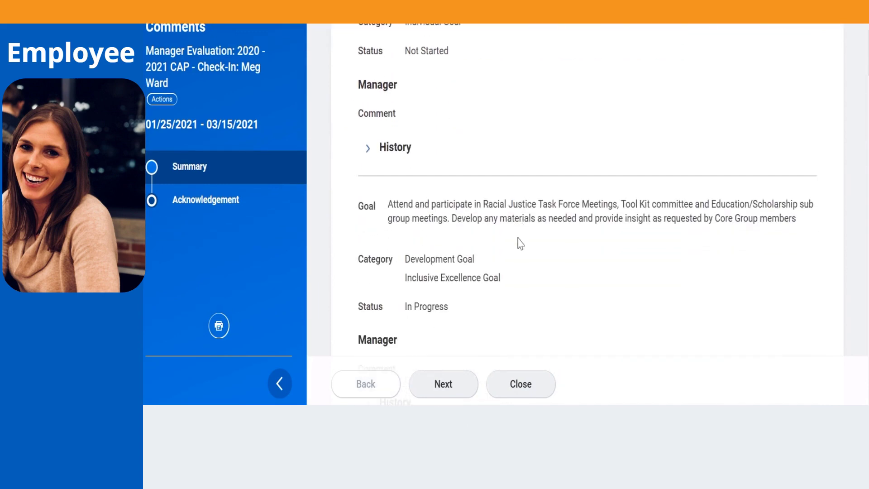
{"action": "scroll", "coordinate": [521, 244], "scroll_direction": "down", "scroll_amount": 8}
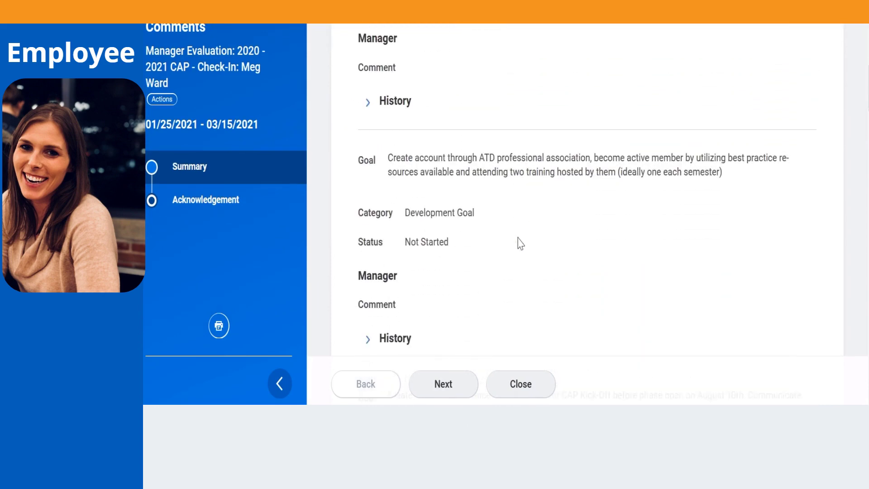
{"action": "scroll", "coordinate": [520, 244], "scroll_direction": "down", "scroll_amount": 11}
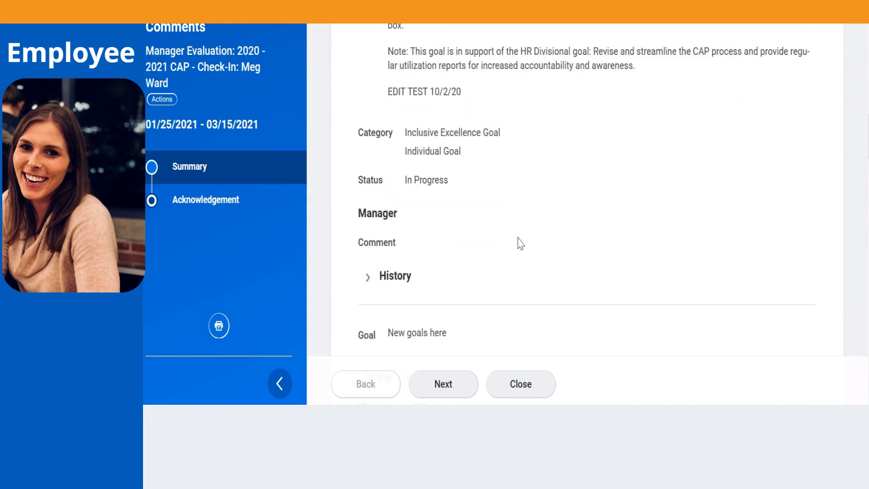
{"action": "scroll", "coordinate": [521, 243], "scroll_direction": "down", "scroll_amount": 8}
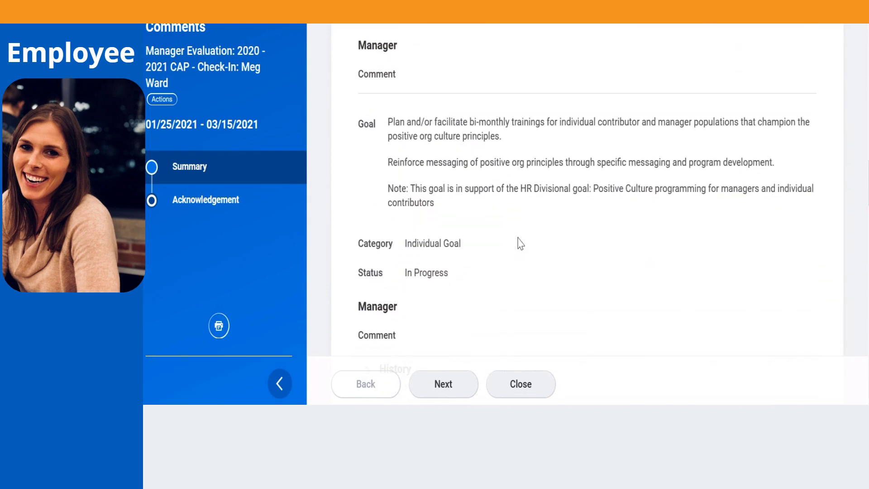
{"action": "scroll", "coordinate": [520, 243], "scroll_direction": "down", "scroll_amount": 13}
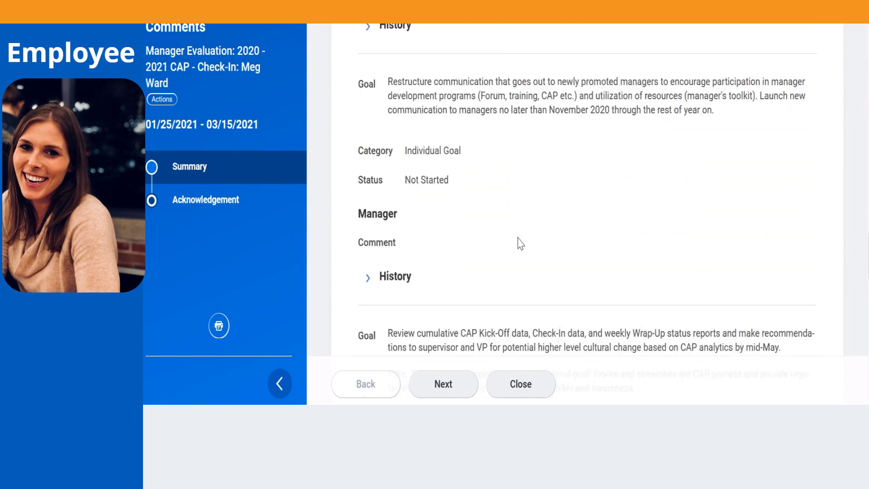
{"action": "scroll", "coordinate": [521, 243], "scroll_direction": "down", "scroll_amount": 10}
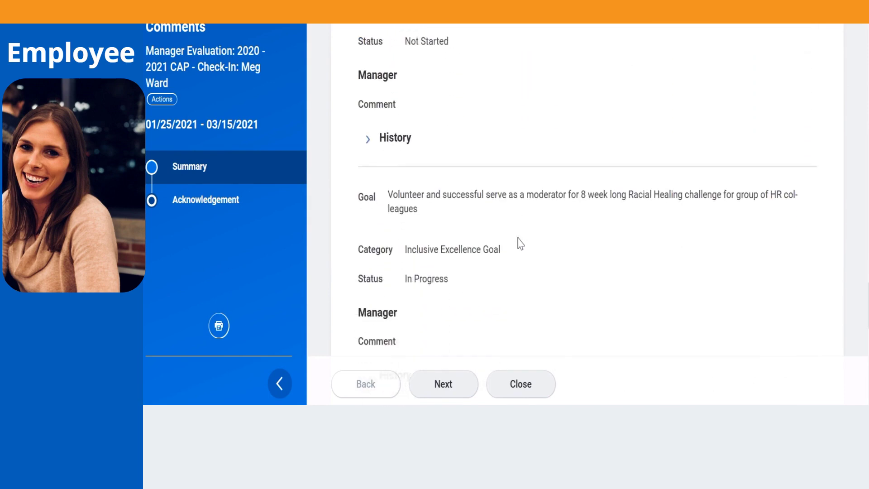
{"action": "scroll", "coordinate": [519, 240], "scroll_direction": "down", "scroll_amount": 6}
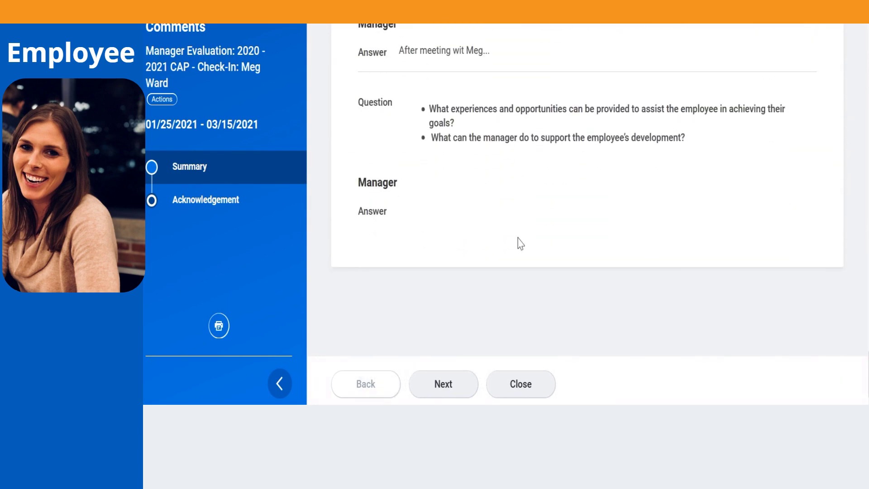
Step: Proceed to the Acknowledgement section and set the employee status to the option acknowledging that a manager/employee wrap up meeting occurred
{"action": "left_click", "coordinate": [454, 390]}
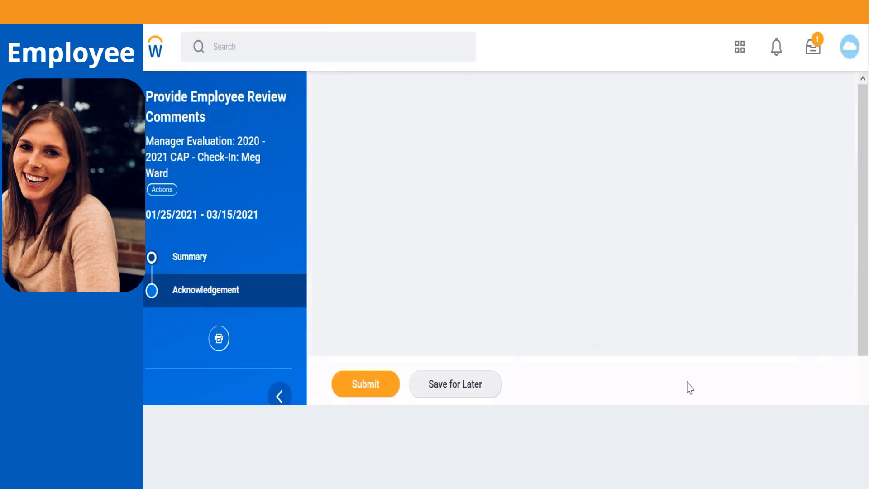
{"action": "scroll", "coordinate": [675, 251], "scroll_direction": "down", "scroll_amount": 2}
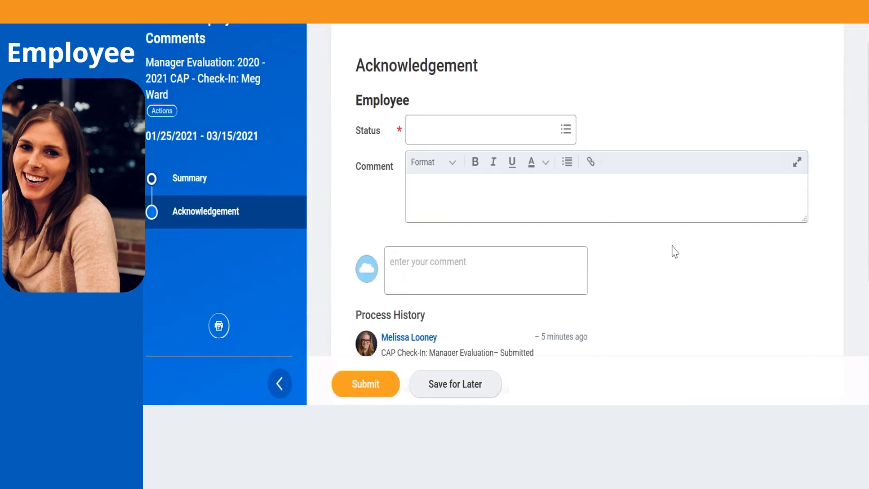
{"action": "left_click", "coordinate": [565, 132]}
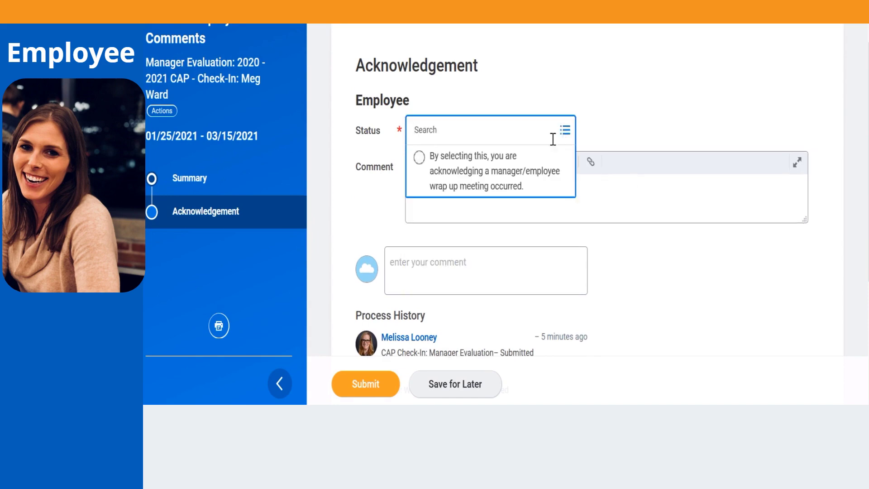
{"action": "left_click", "coordinate": [419, 158]}
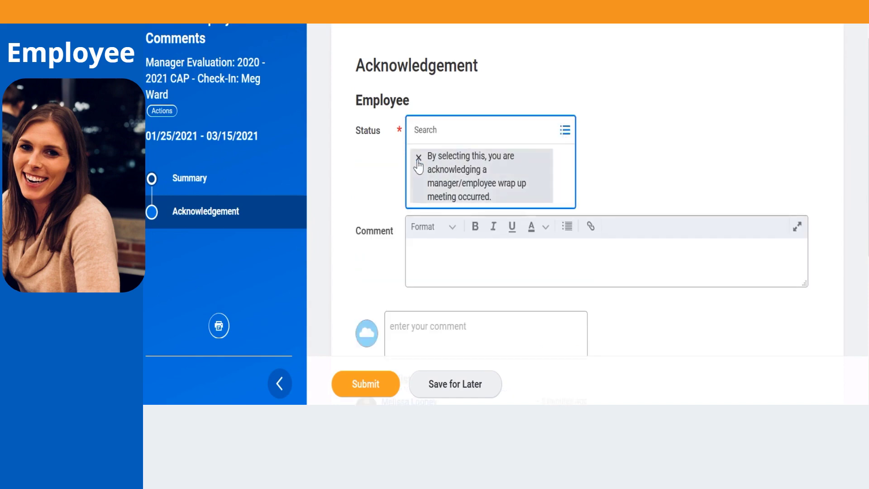
Step: Add the employee comment "Thanks for a great check-in", check the process history, and submit the acknowledgement
{"action": "left_click", "coordinate": [472, 266]}
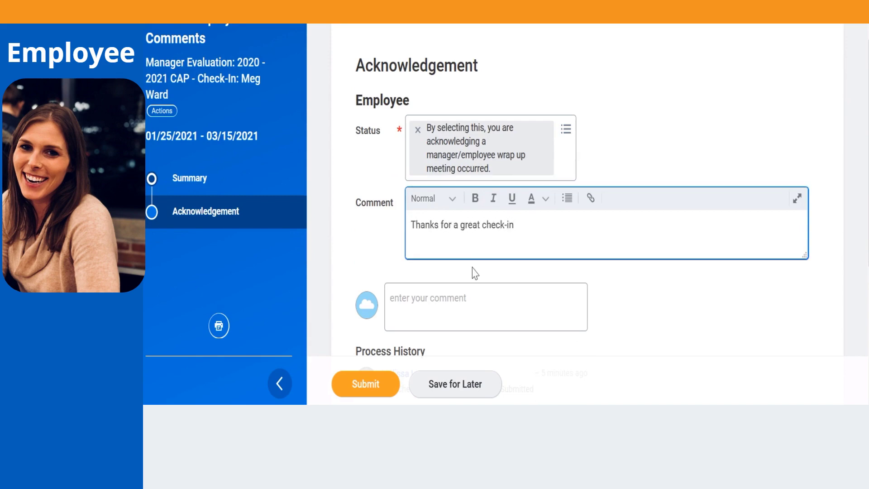
{"action": "scroll", "coordinate": [482, 282], "scroll_direction": "down", "scroll_amount": 5}
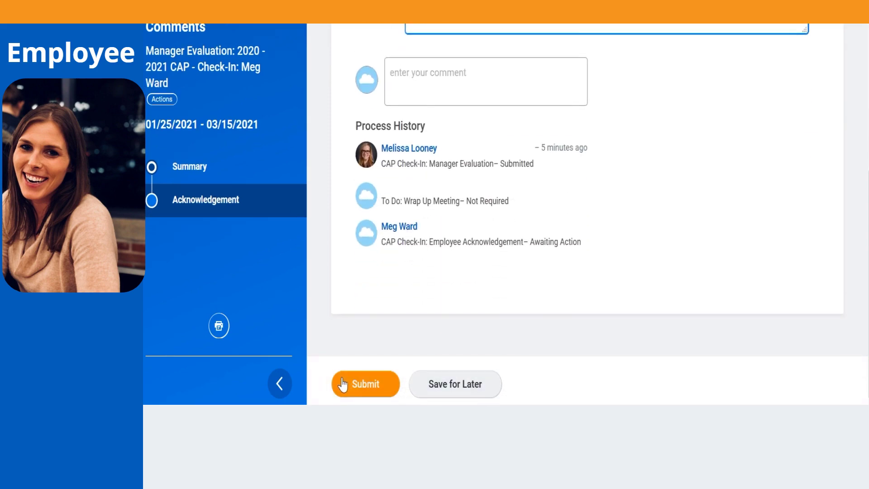
{"action": "left_click", "coordinate": [379, 387]}
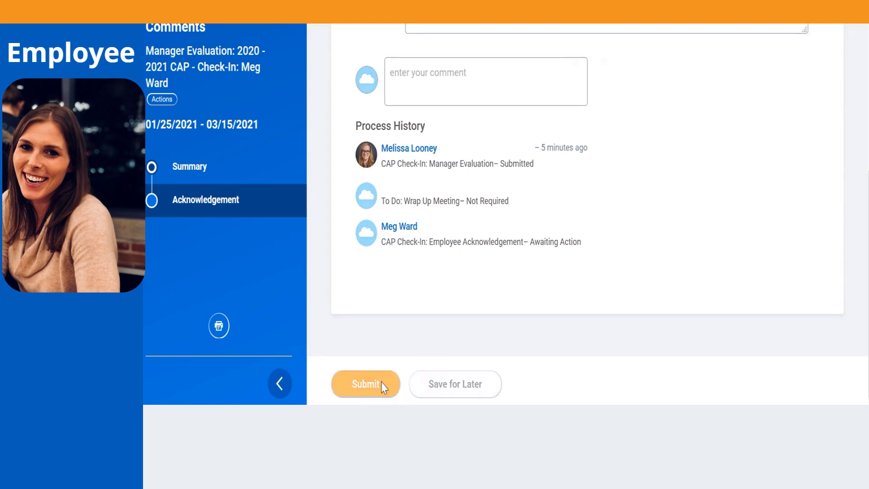